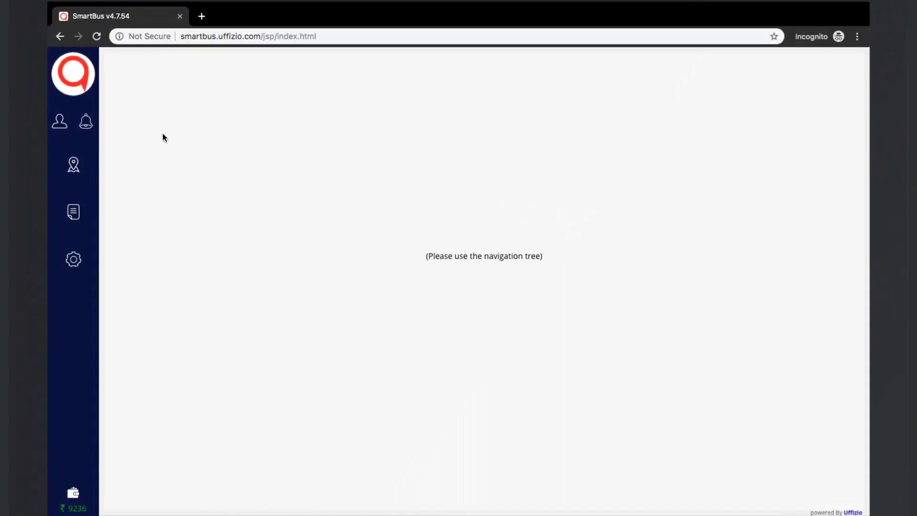
Step: Open the Driver Overview list from Settings > General > Driver
mouse_move(83, 264)
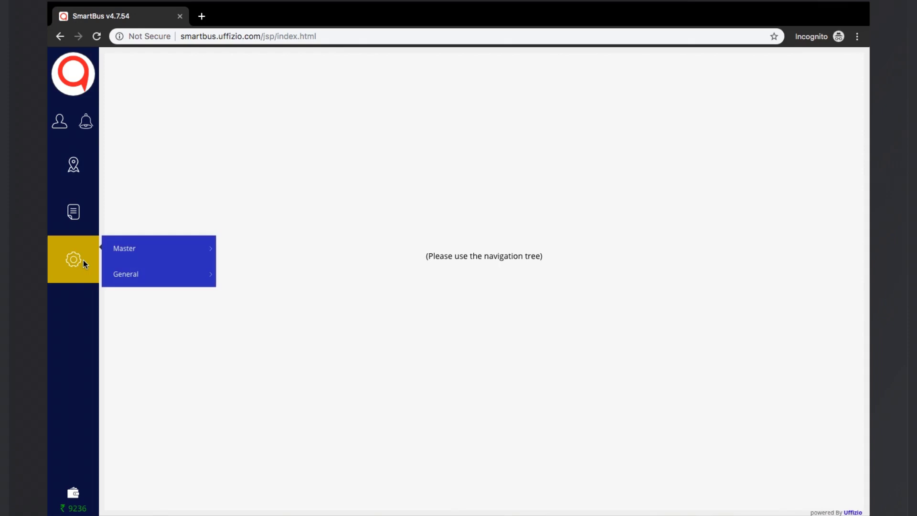
mouse_move(159, 272)
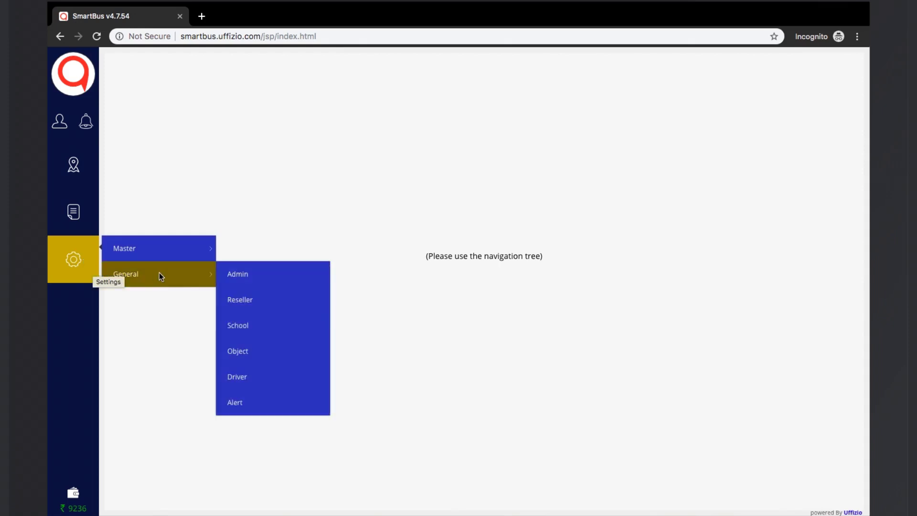
click(260, 378)
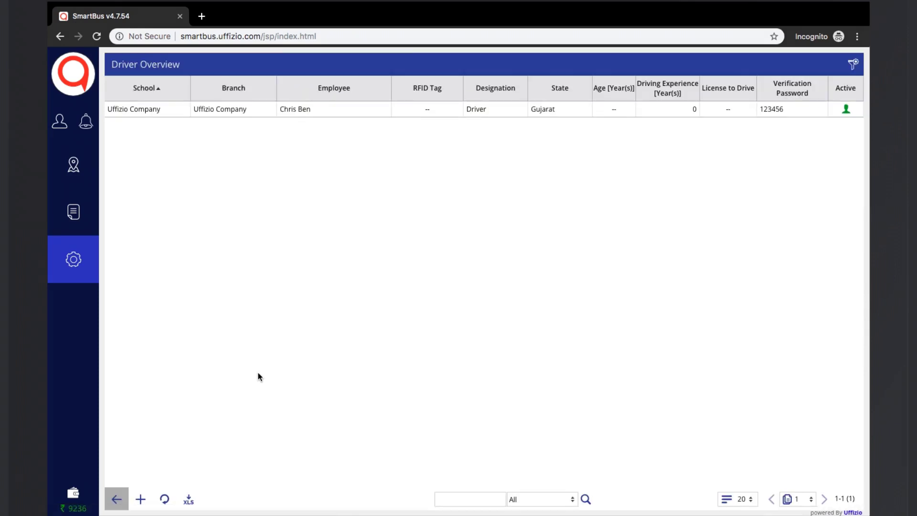
Step: Select the existing driver record, then start adding a new driver
click(308, 110)
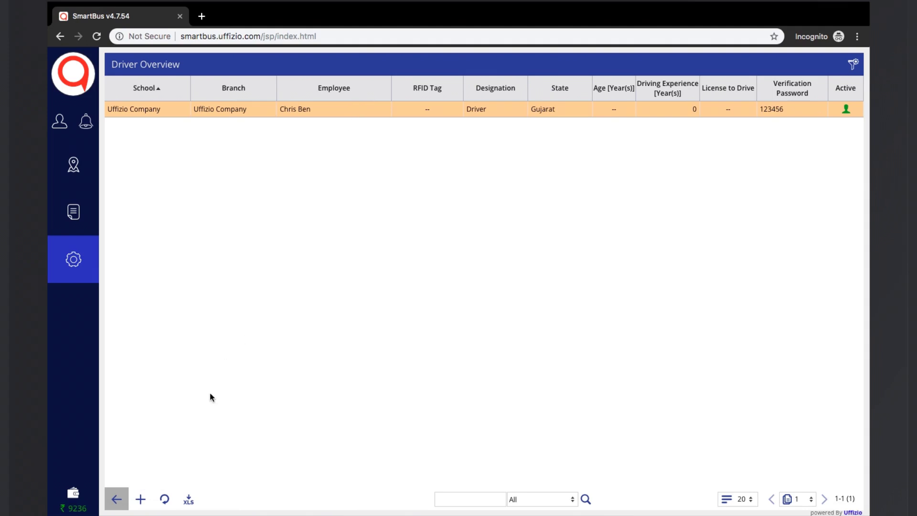
click(144, 500)
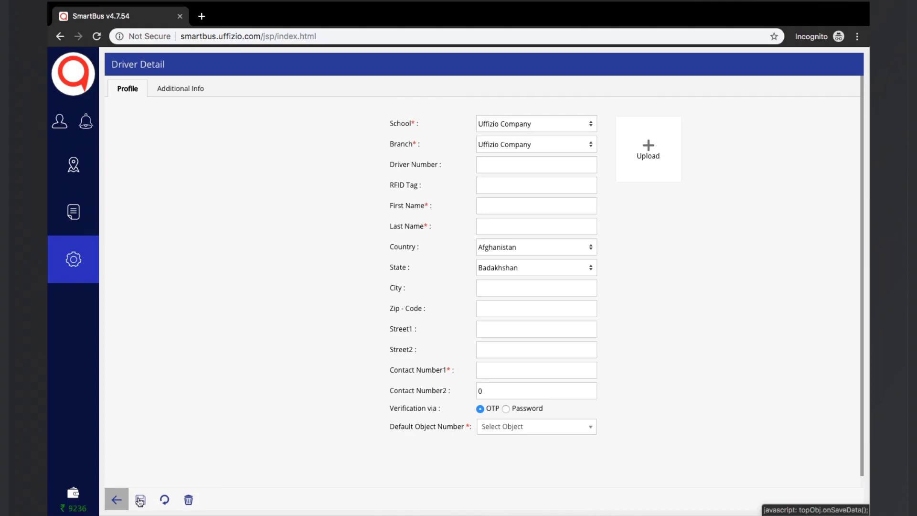
Step: Click two fields on the blank Driver Detail form
click(376, 143)
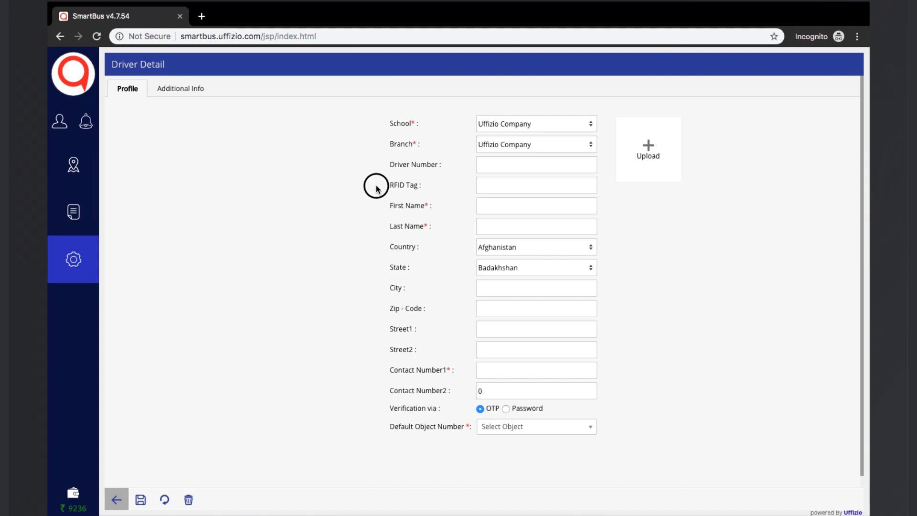
click(380, 202)
Step: Toggle Verification via between Password and OTP, ending on Password
click(506, 409)
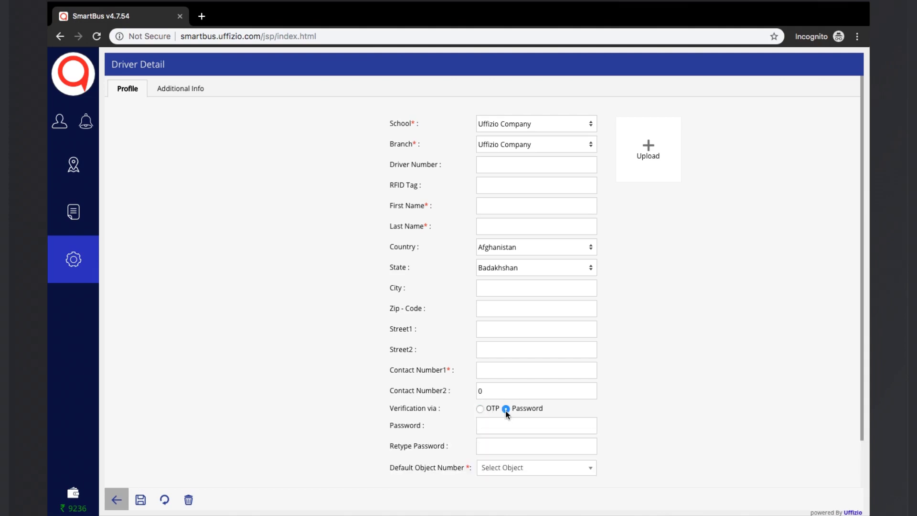
click(481, 409)
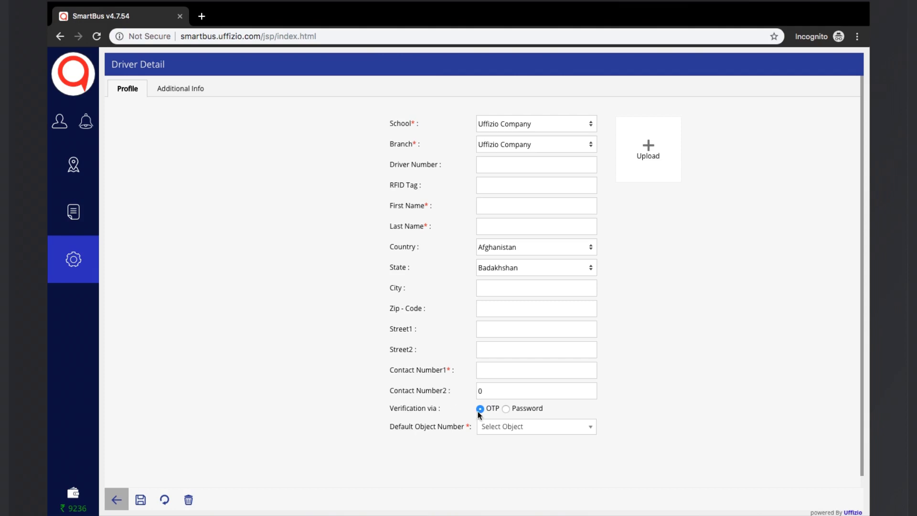
click(506, 408)
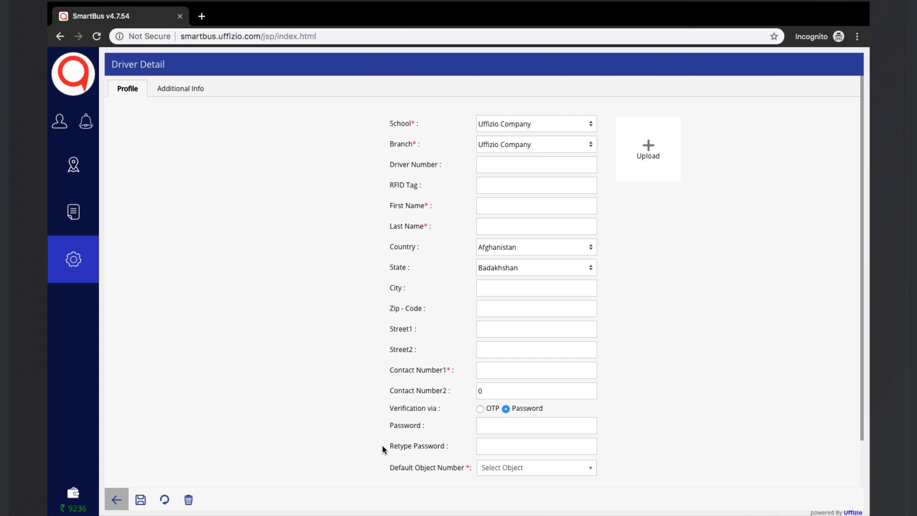
scroll(383, 445, down, 1)
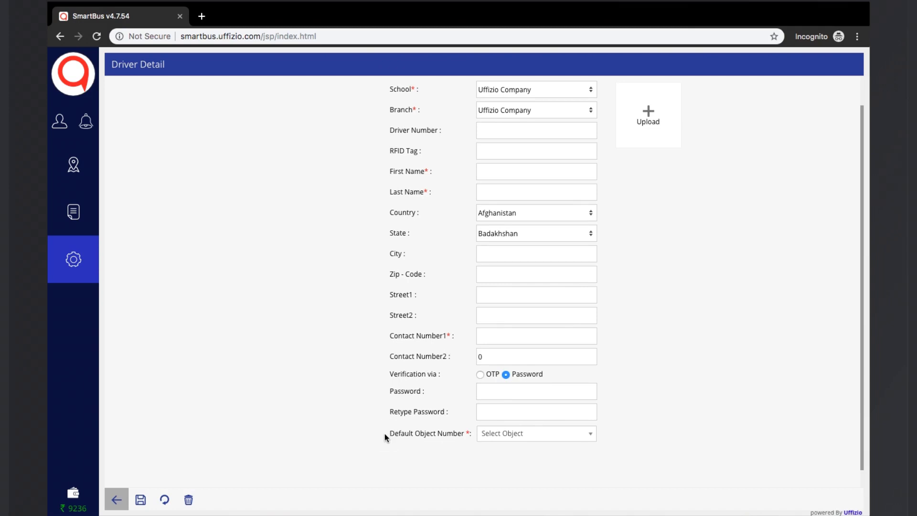
scroll(385, 437, down, 1)
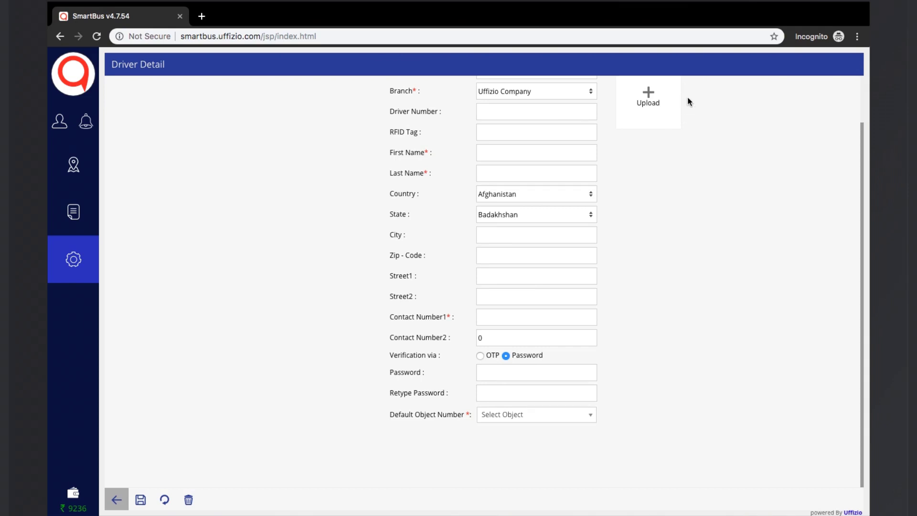
scroll(219, 130, up, 2)
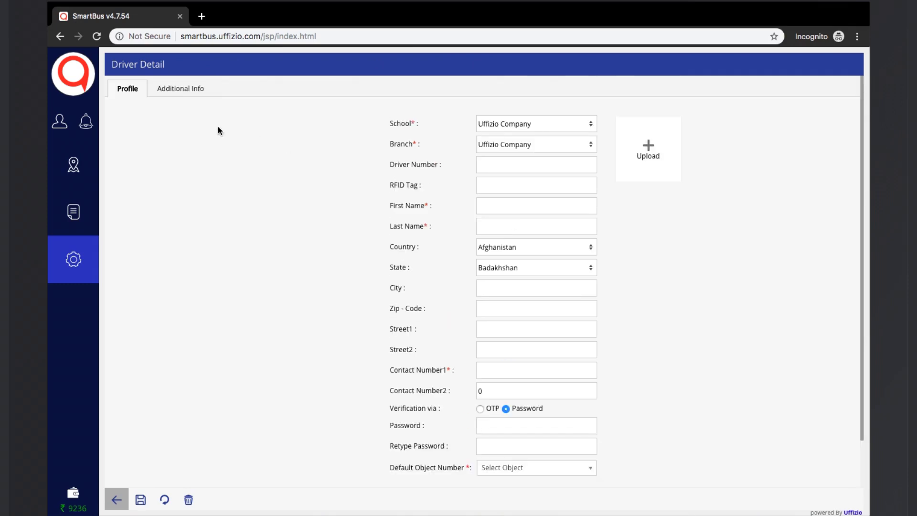
Step: Switch to the Additional Info tab and adjust one of its fields
click(189, 94)
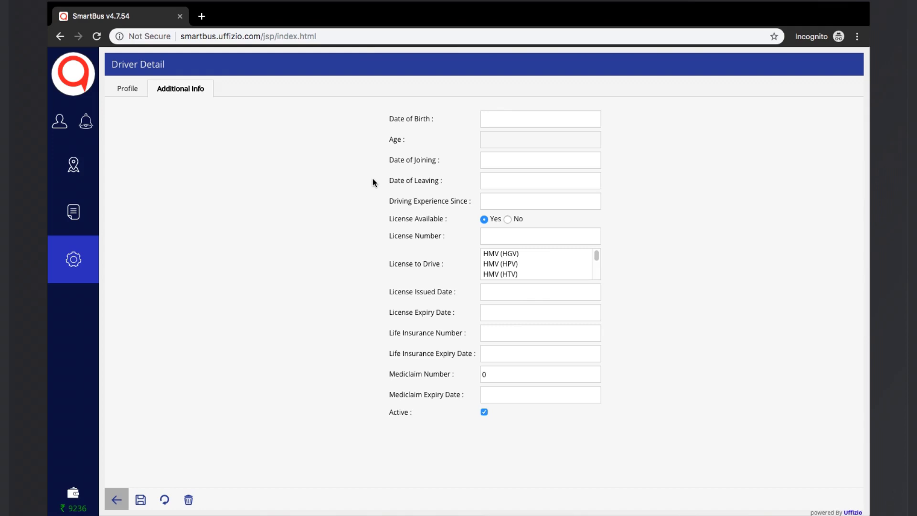
click(484, 413)
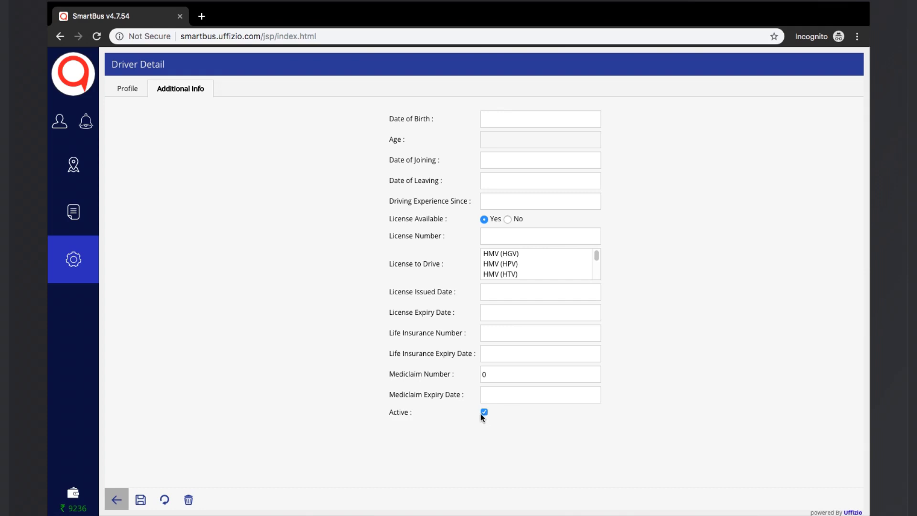